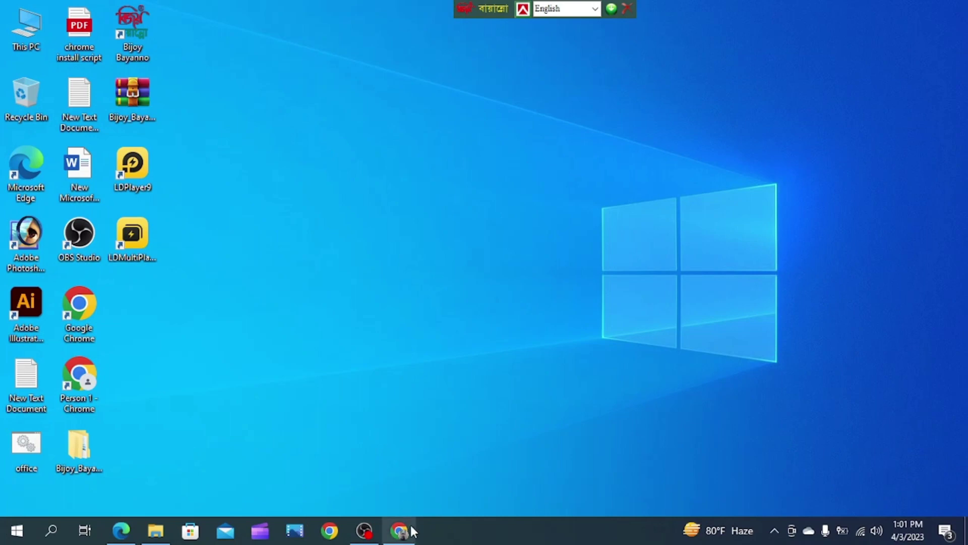
Switch to Google Chrome and search the web for "canoscan lide 300 driver"
{"action": "mouse_move", "coordinate": [401, 534]}
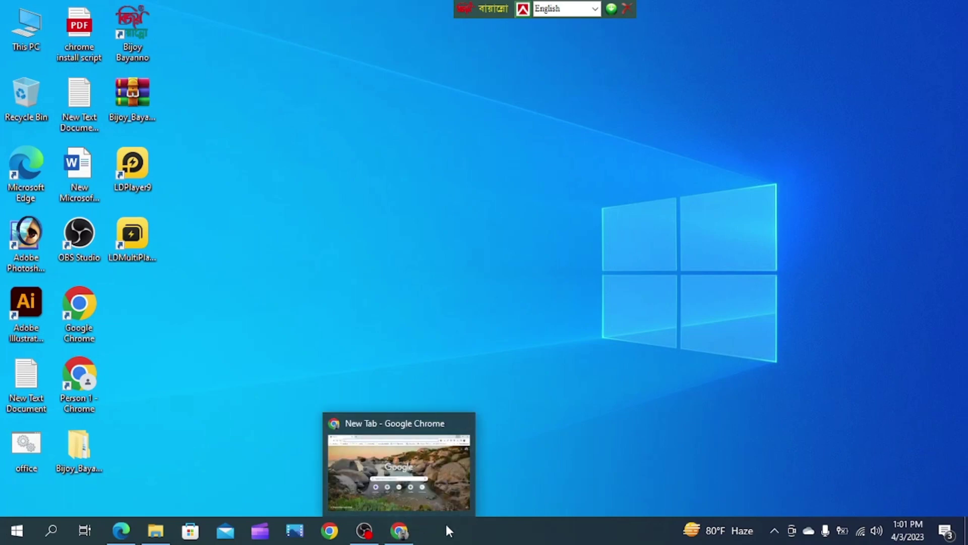
{"action": "left_click", "coordinate": [399, 532]}
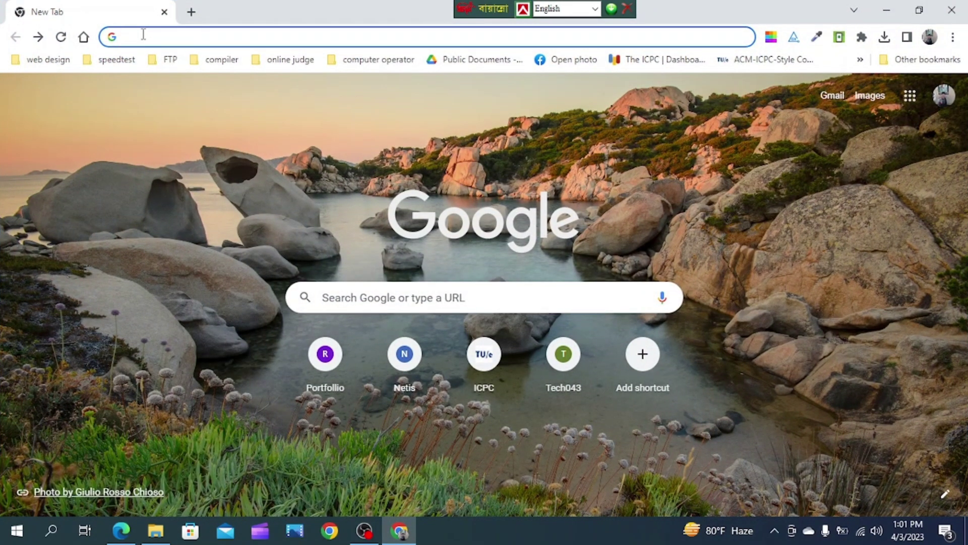
{"action": "type", "text": "ca"}
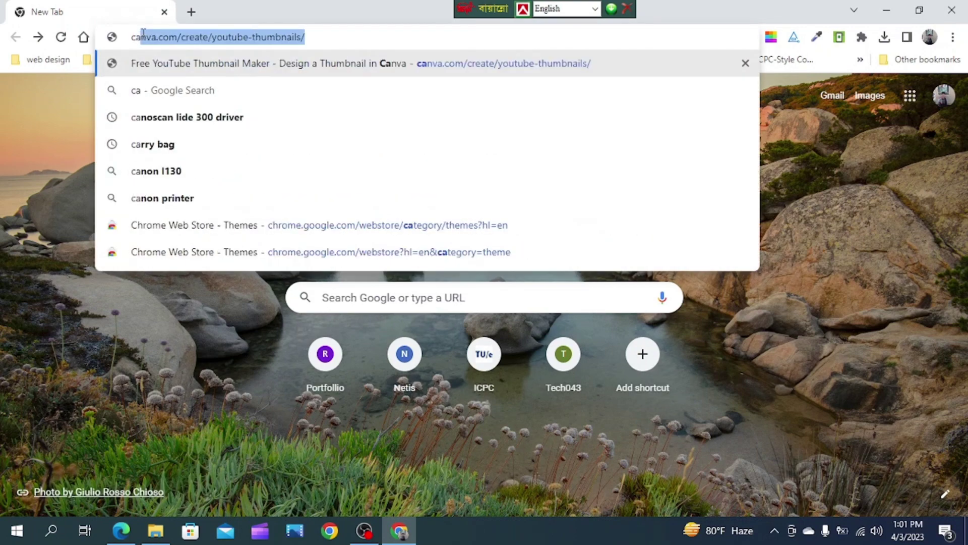
{"action": "type", "text": "no"}
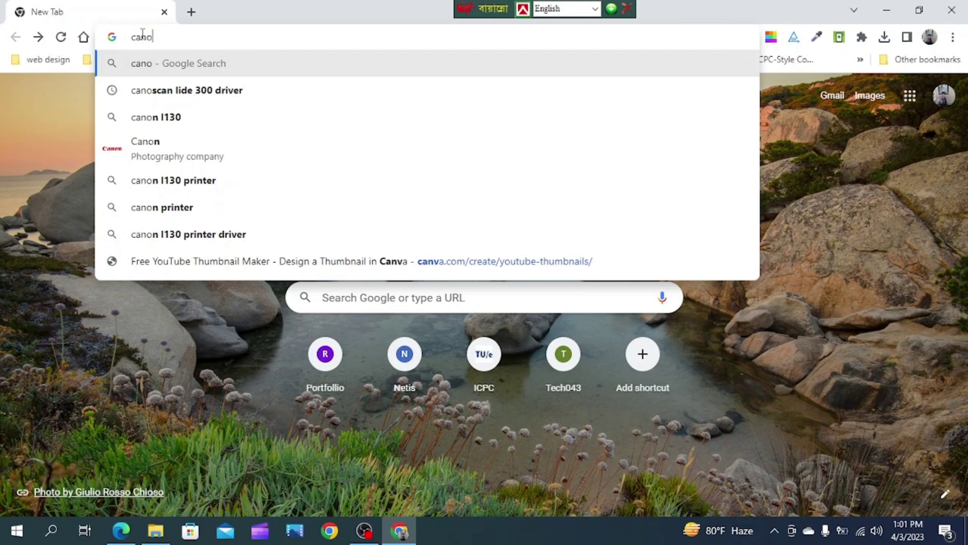
{"action": "key", "text": "Down"}
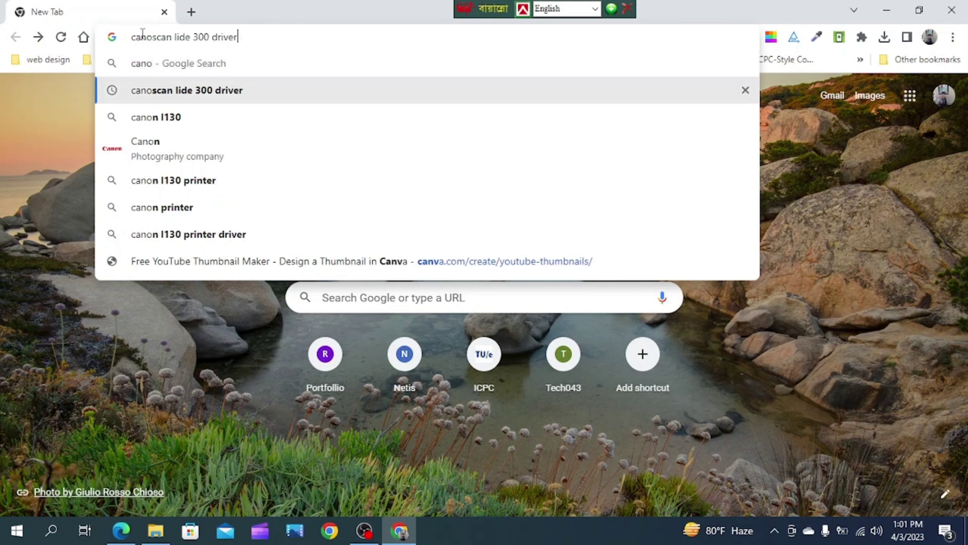
{"action": "left_click", "coordinate": [212, 96]}
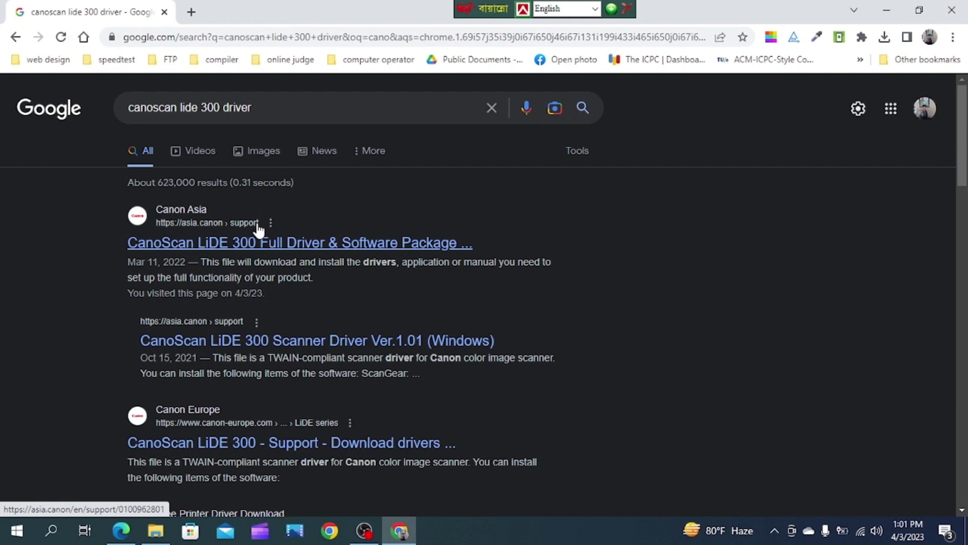
Open Canon Asia's CanoScan LiDE 300 Full Driver & Software Package page and download win-lide300-1_1-n_mcd to the Downloads folder
{"action": "left_click", "coordinate": [258, 225]}
{"action": "left_click", "coordinate": [268, 244]}
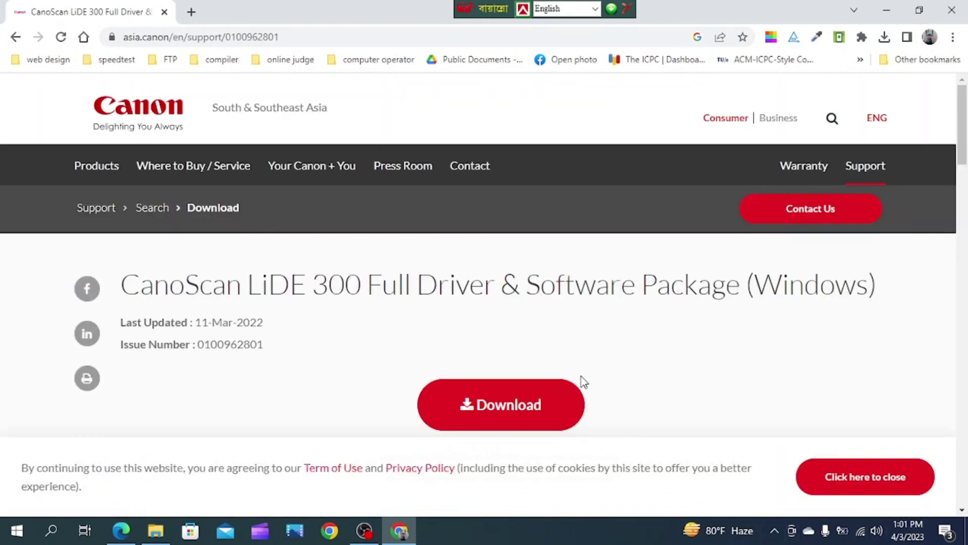
{"action": "scroll", "coordinate": [504, 302], "scroll_direction": "down", "scroll_amount": 1}
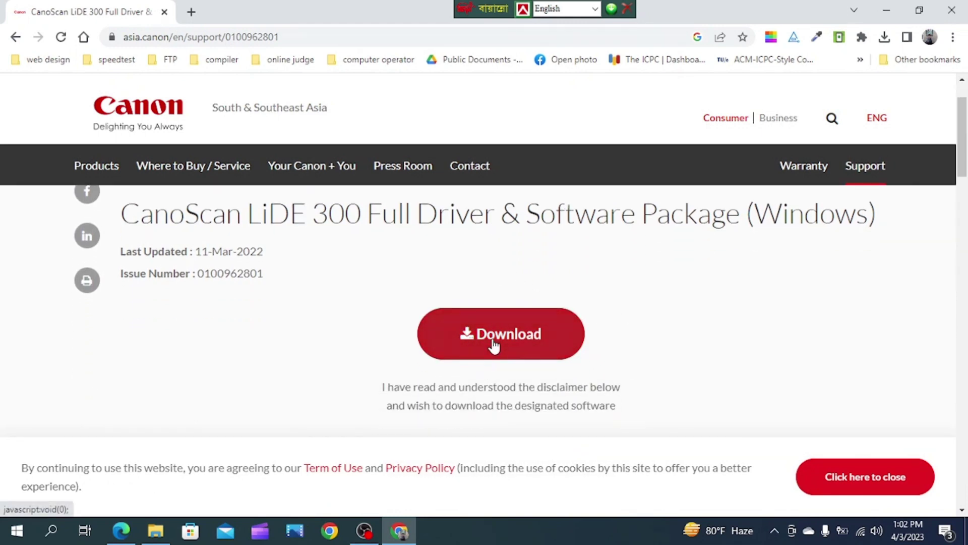
{"action": "left_click", "coordinate": [876, 480]}
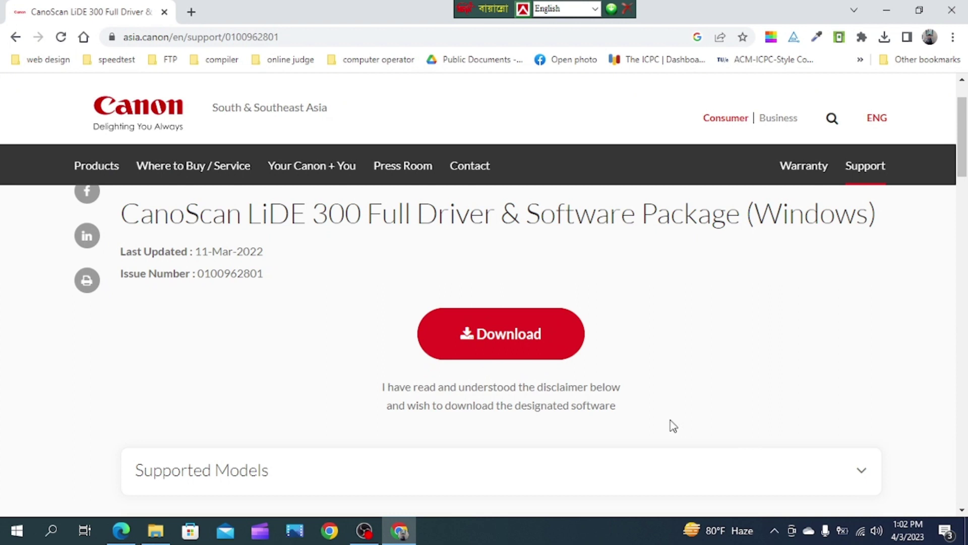
{"action": "left_click", "coordinate": [485, 345]}
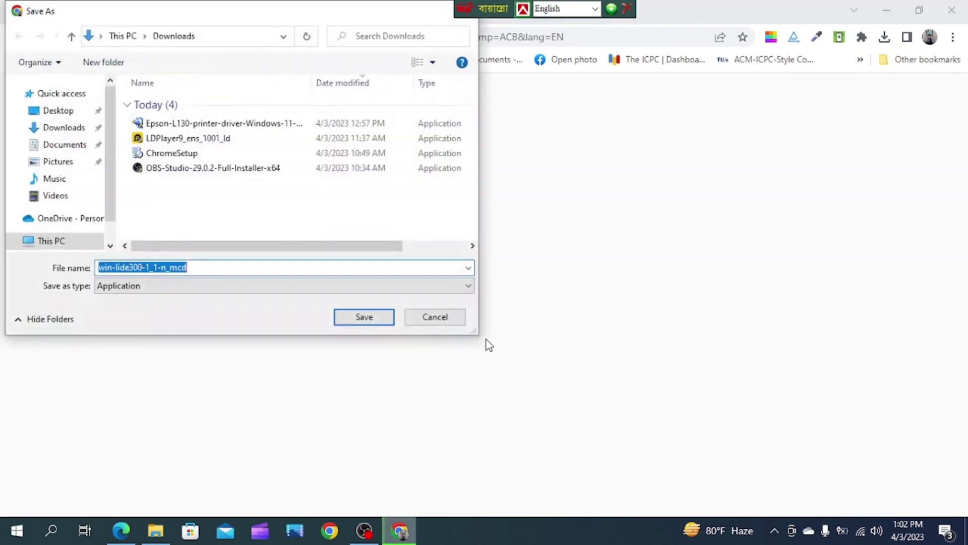
{"action": "left_click", "coordinate": [373, 317]}
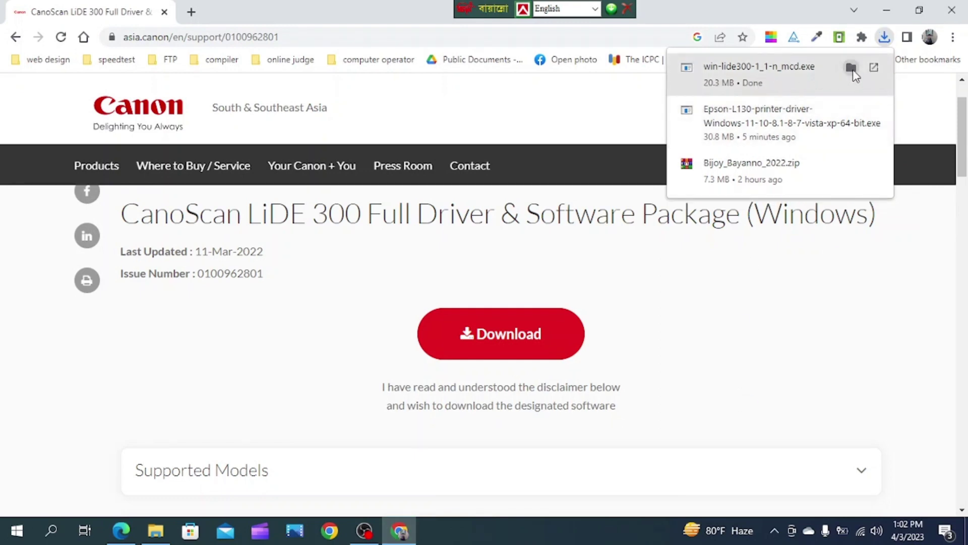
Run the downloaded win-lide300-1_1-n_mcd file as administrator from its folder and start the Canon setup past the introductory notice
{"action": "left_click", "coordinate": [854, 67]}
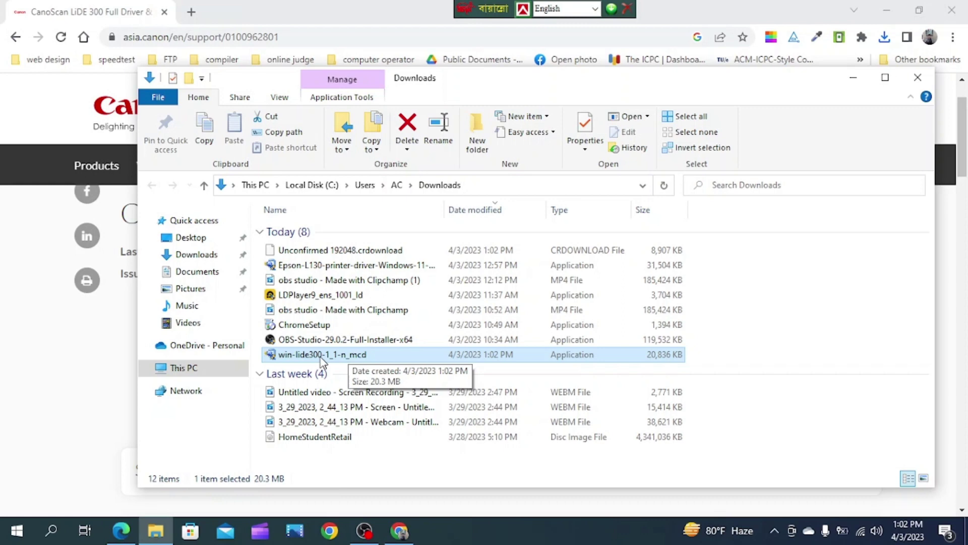
{"action": "right_click", "coordinate": [339, 356]}
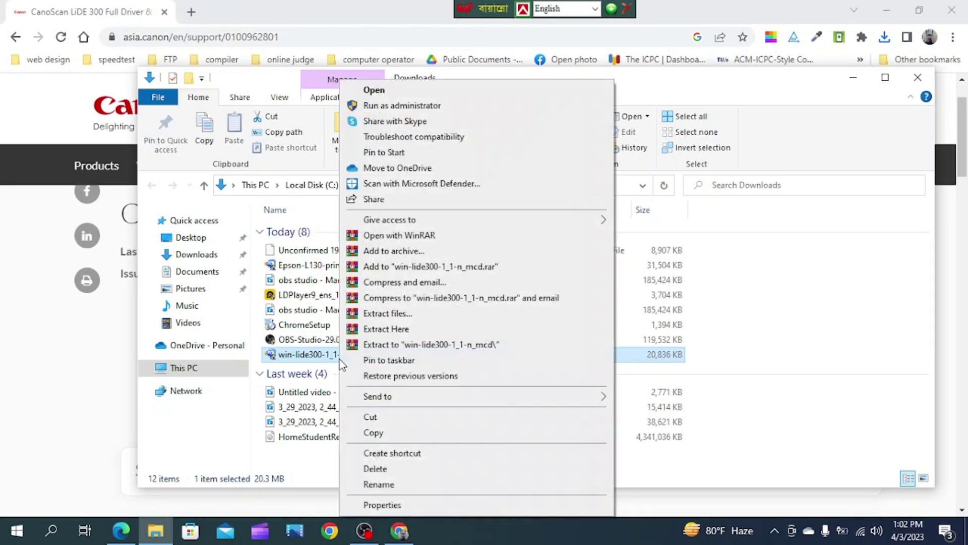
{"action": "left_click", "coordinate": [428, 107]}
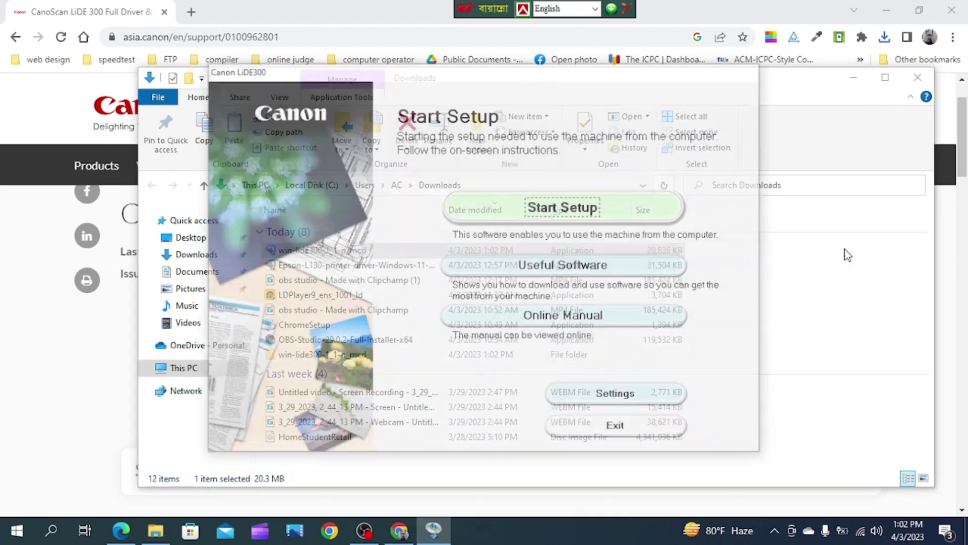
{"action": "left_click", "coordinate": [579, 212]}
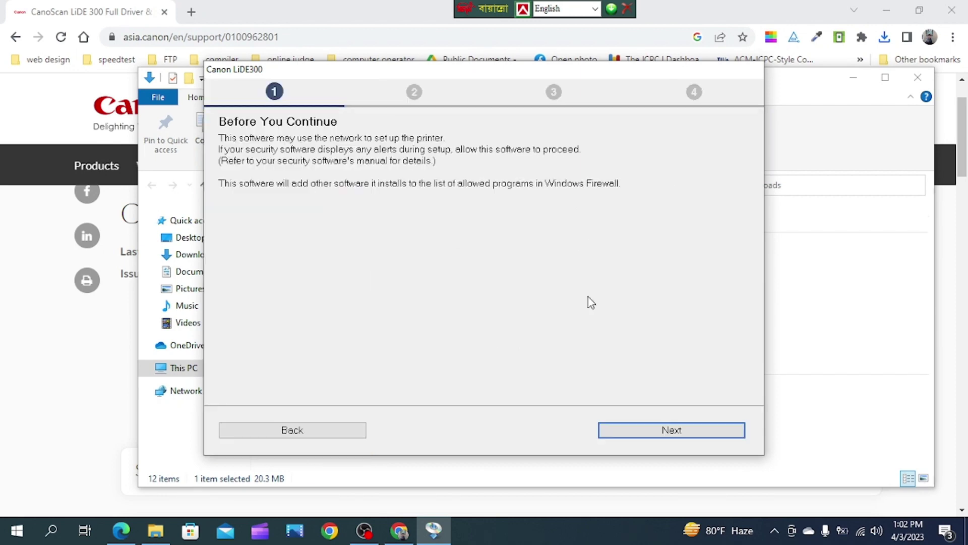
{"action": "left_click", "coordinate": [657, 434]}
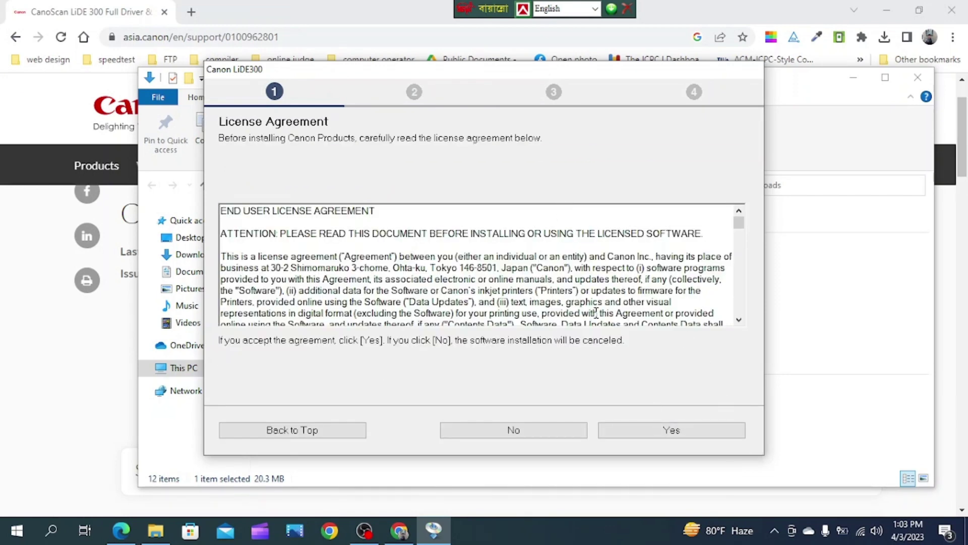
Accept the Canon license agreement and the device information-sharing terms, and return to the installer's start page
{"action": "scroll", "coordinate": [499, 298], "scroll_direction": "down", "scroll_amount": 10}
{"action": "scroll", "coordinate": [381, 225], "scroll_direction": "up", "scroll_amount": 10}
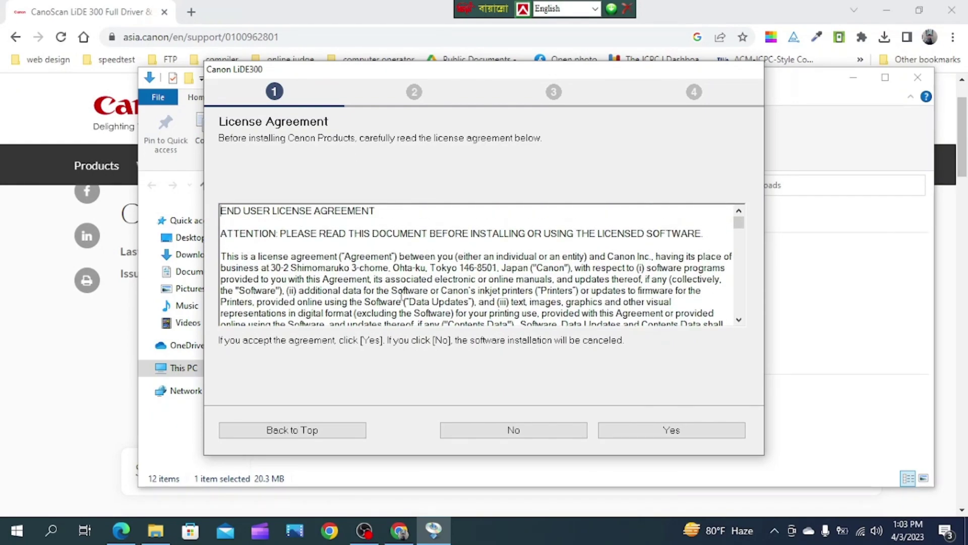
{"action": "scroll", "coordinate": [401, 296], "scroll_direction": "down", "scroll_amount": 20}
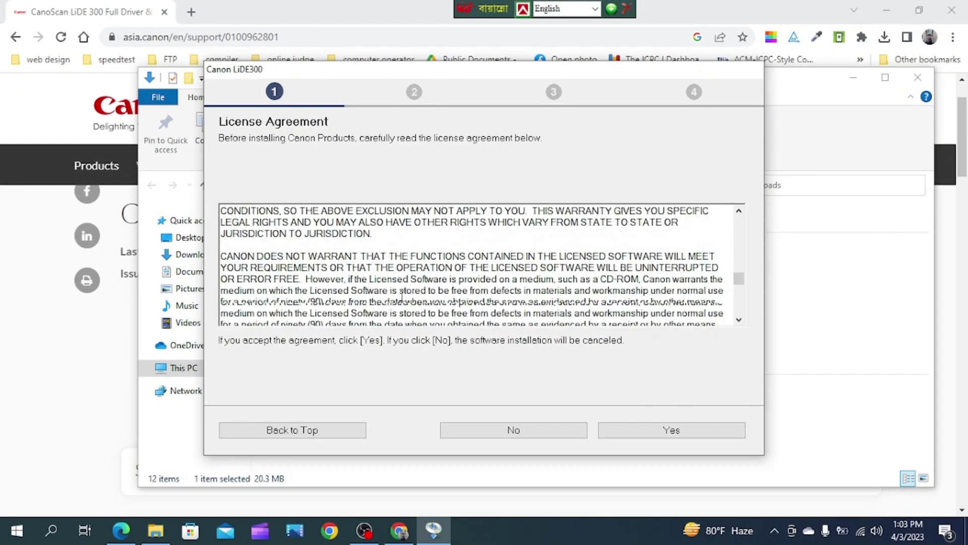
{"action": "scroll", "coordinate": [402, 296], "scroll_direction": "down", "scroll_amount": 10}
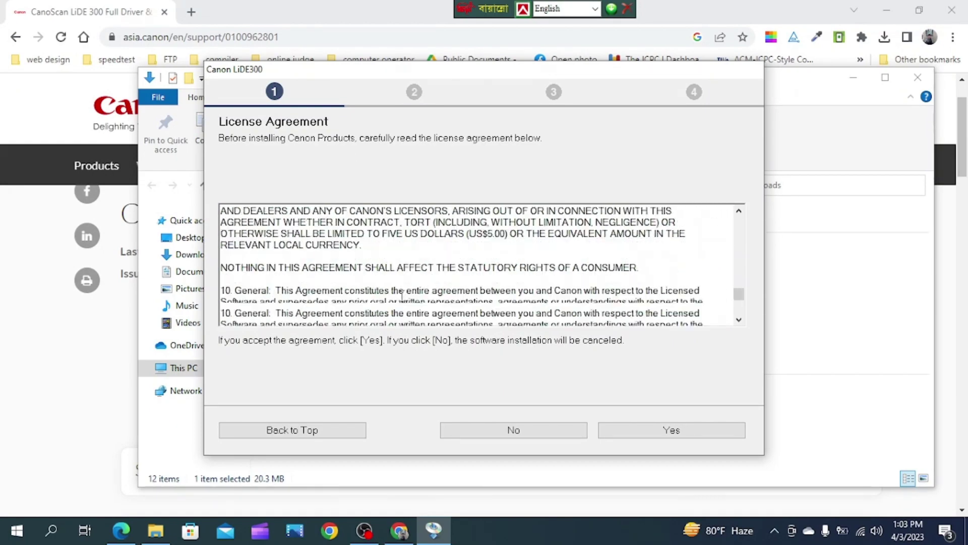
{"action": "left_click", "coordinate": [672, 434]}
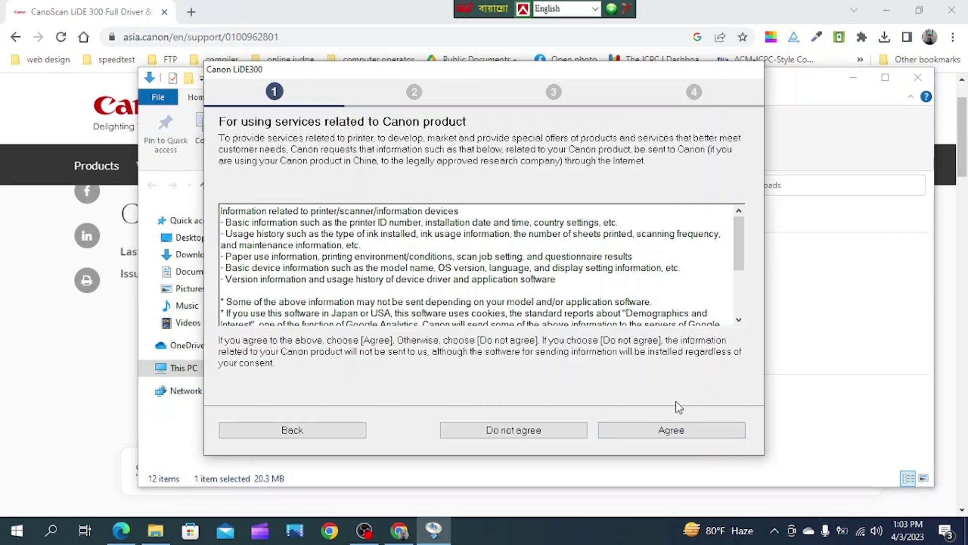
{"action": "left_click", "coordinate": [676, 431]}
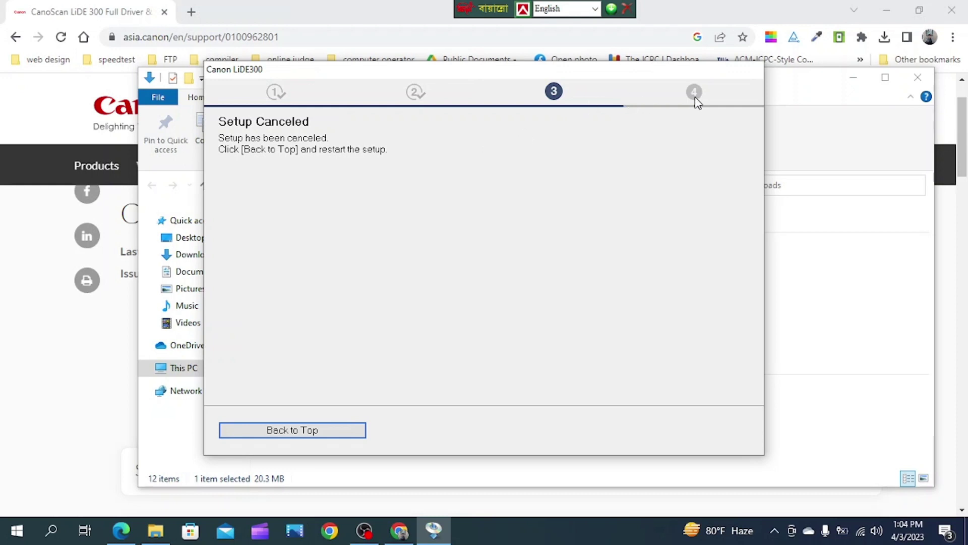
{"action": "left_click", "coordinate": [323, 431]}
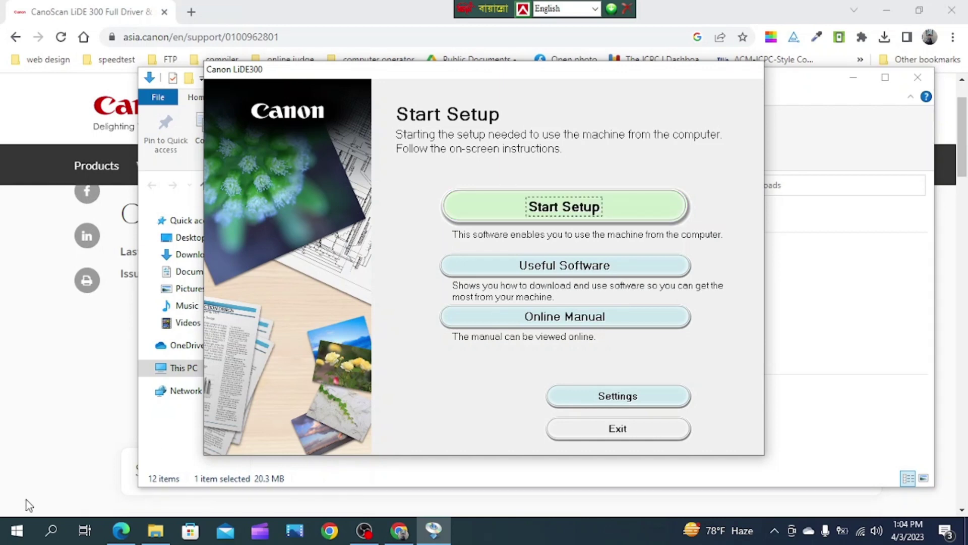
Launch the newly installed IJ Scan Utility to check it, and close it again
{"action": "left_click", "coordinate": [18, 537]}
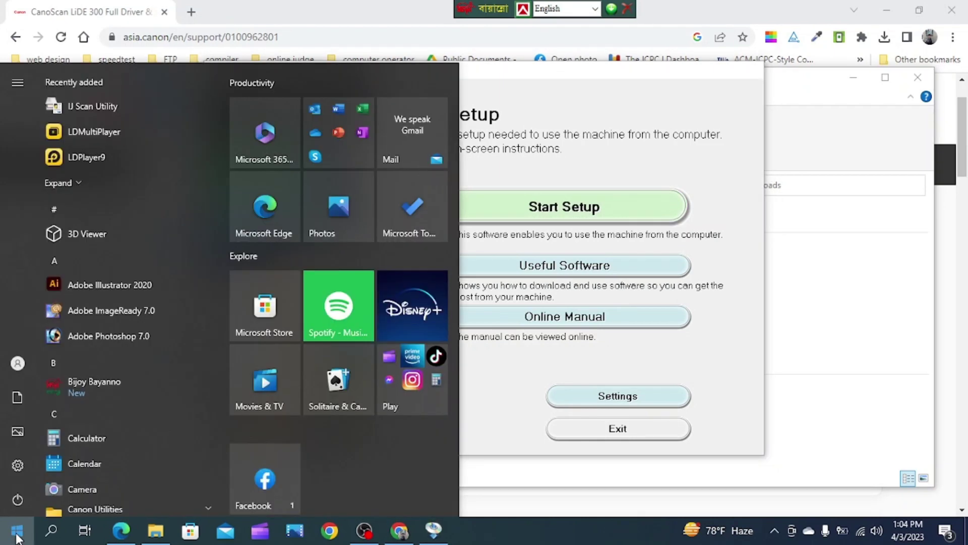
{"action": "left_click", "coordinate": [144, 105]}
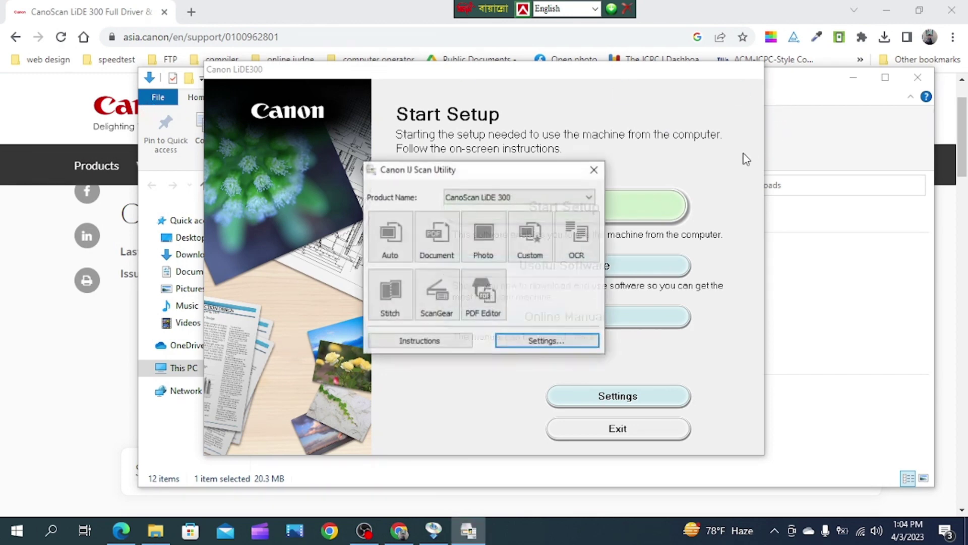
{"action": "left_click", "coordinate": [595, 170]}
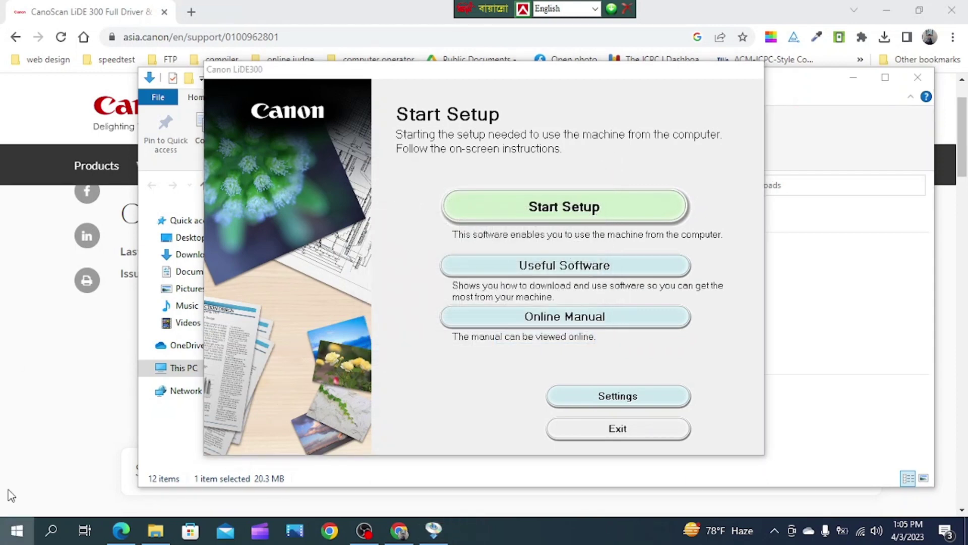
Open the file location of IJ Scan Utility and create a desktop shortcut for it
{"action": "left_click", "coordinate": [16, 530]}
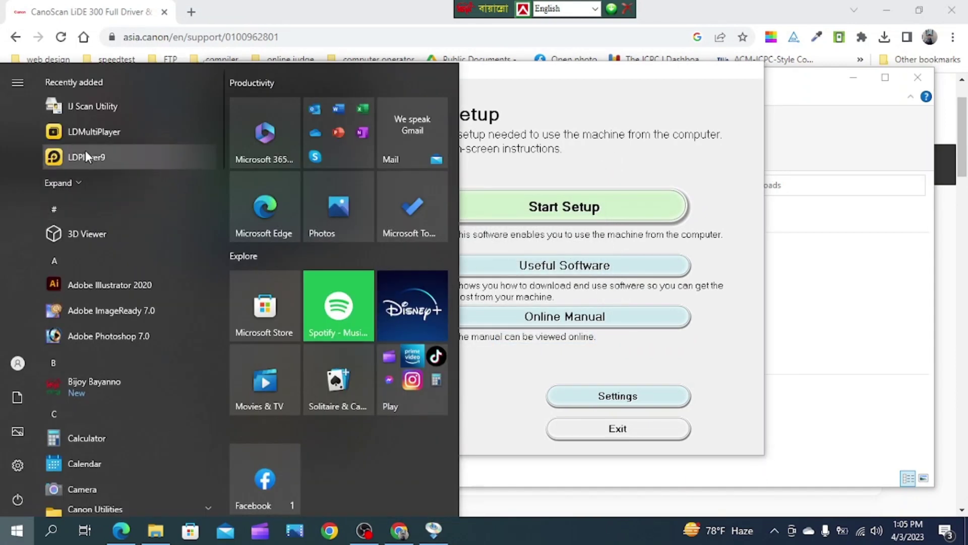
{"action": "right_click", "coordinate": [88, 106]}
{"action": "mouse_move", "coordinate": [132, 150]}
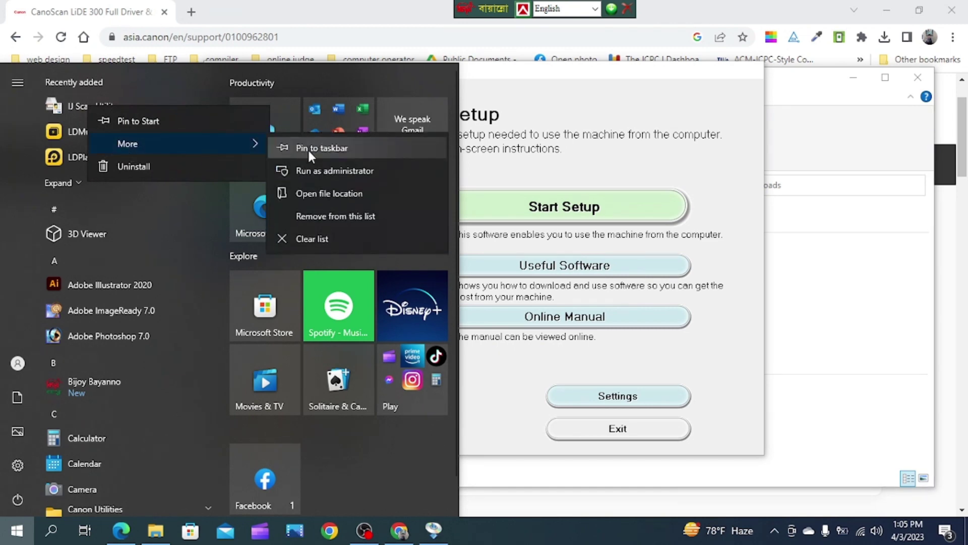
{"action": "left_click", "coordinate": [326, 191]}
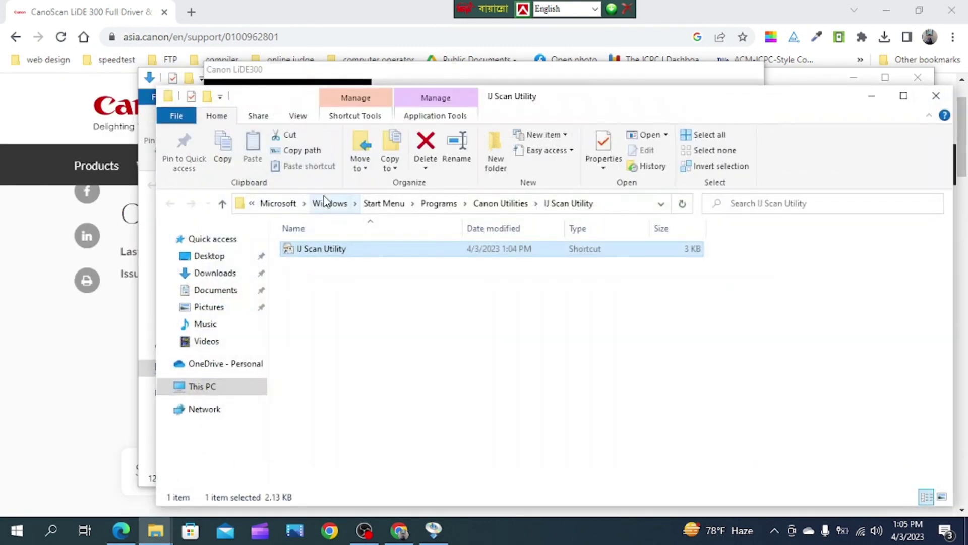
{"action": "right_click", "coordinate": [305, 252]}
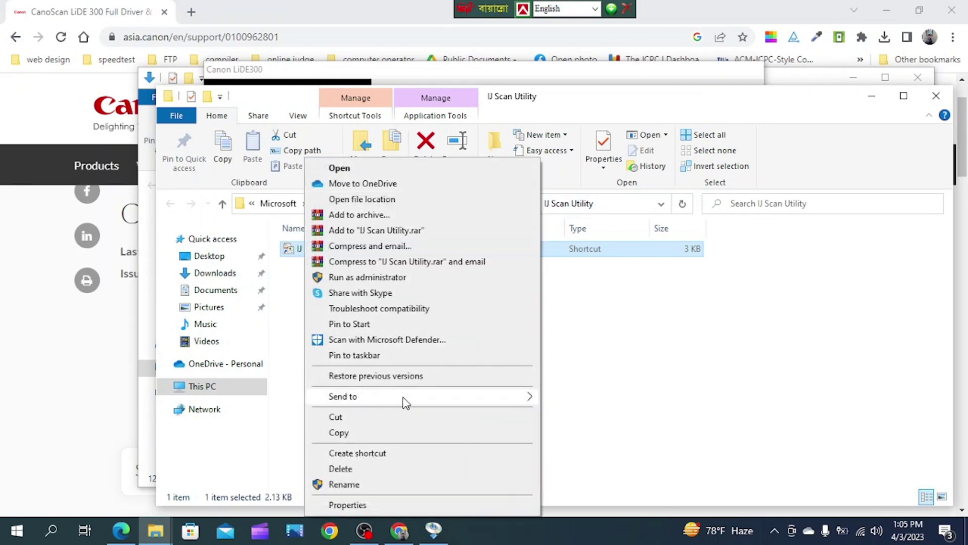
{"action": "mouse_move", "coordinate": [406, 402]}
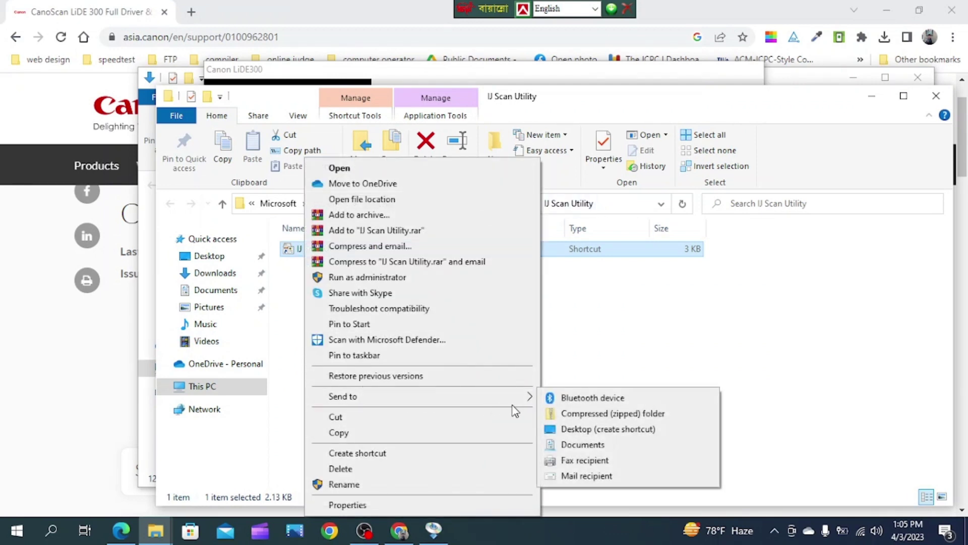
{"action": "left_click", "coordinate": [594, 429]}
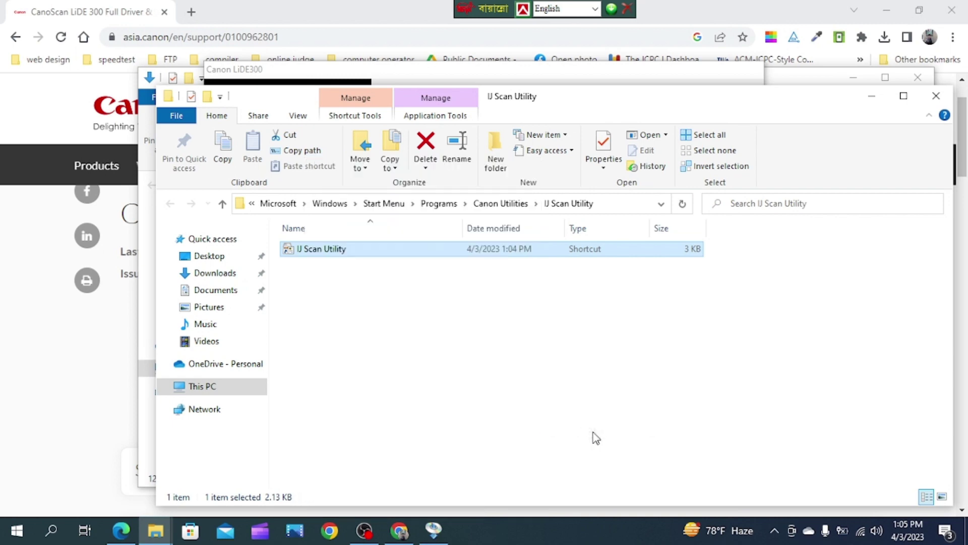
Minimize the browser and both folder windows, and move the Canon LiDE300 installer window clear of the desktop icons
{"action": "left_click", "coordinate": [887, 12]}
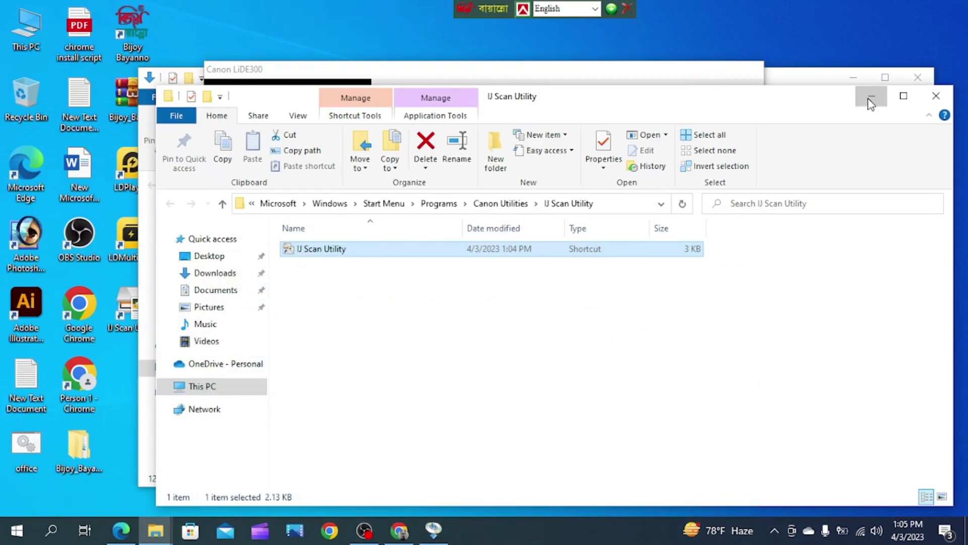
{"action": "left_click", "coordinate": [871, 100]}
{"action": "left_click", "coordinate": [853, 77]}
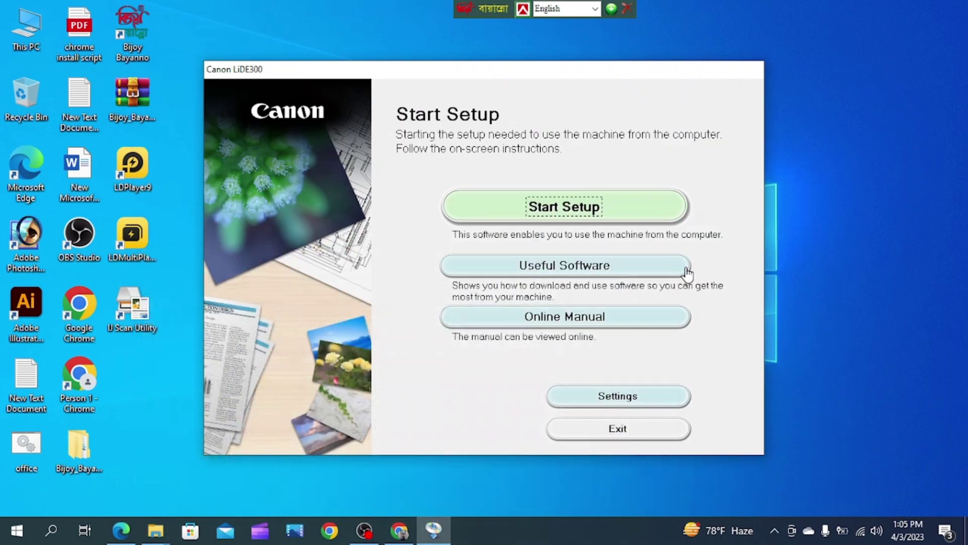
{"action": "left_click_drag", "start_coordinate": [652, 74], "coordinate": [900, 181]}
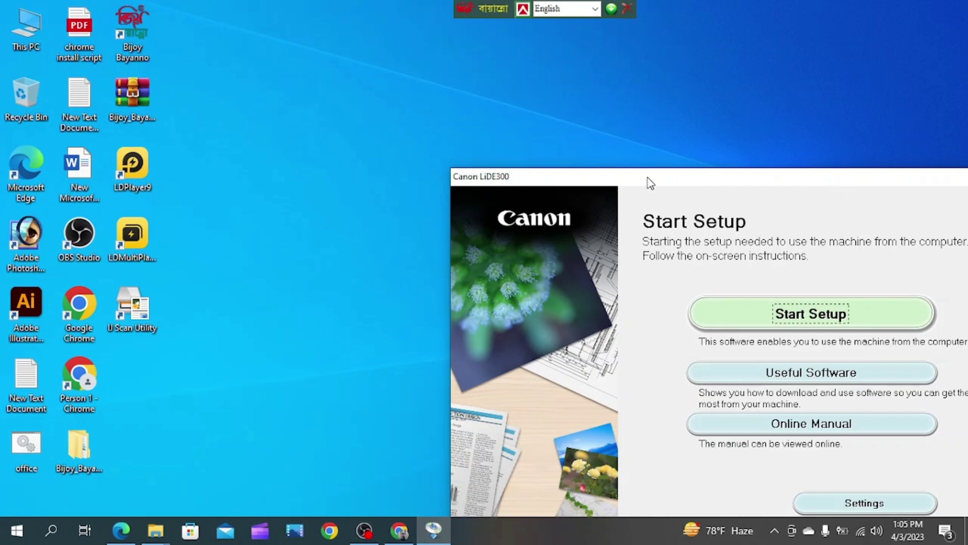
{"action": "left_click_drag", "start_coordinate": [646, 180], "coordinate": [545, 140]}
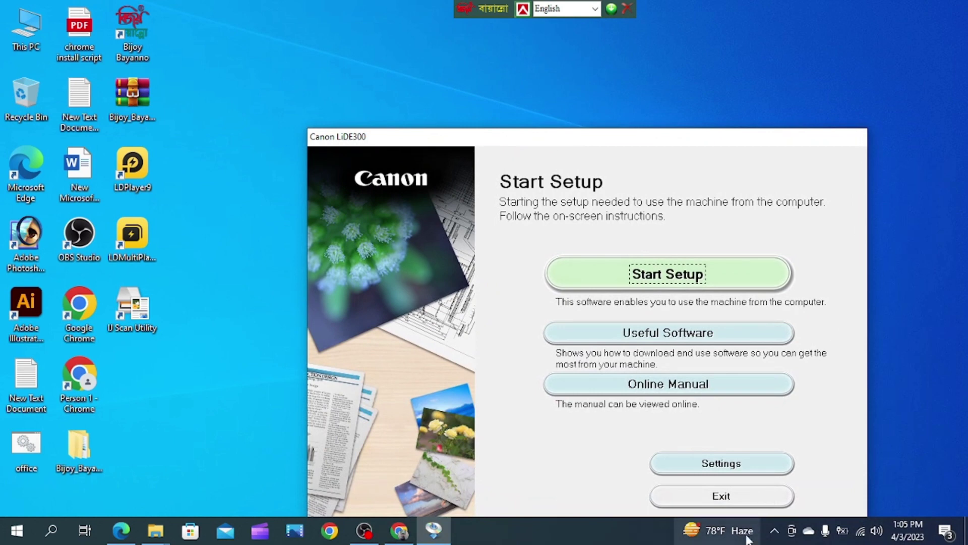
Exit the Canon LiDE300 installer and refresh the desktop
{"action": "left_click", "coordinate": [744, 503]}
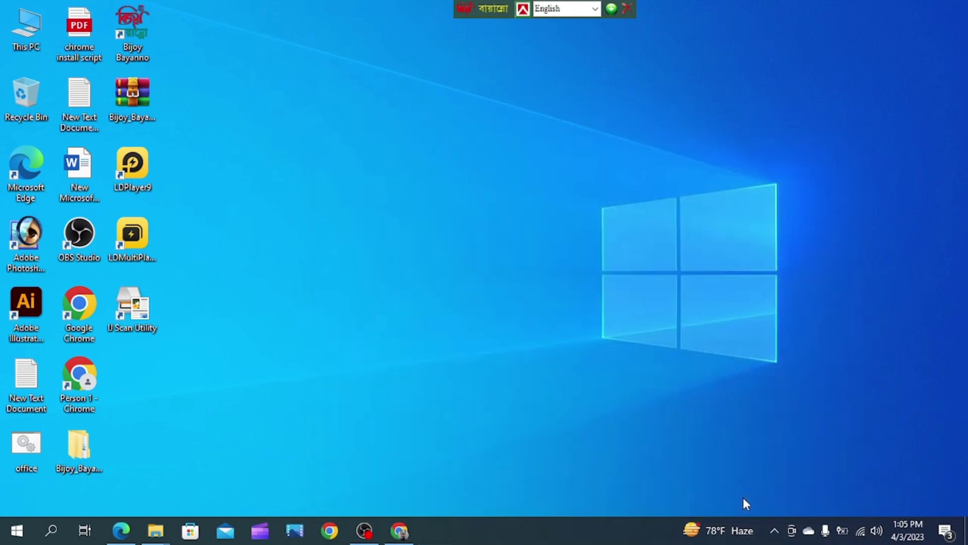
{"action": "right_click", "coordinate": [389, 65]}
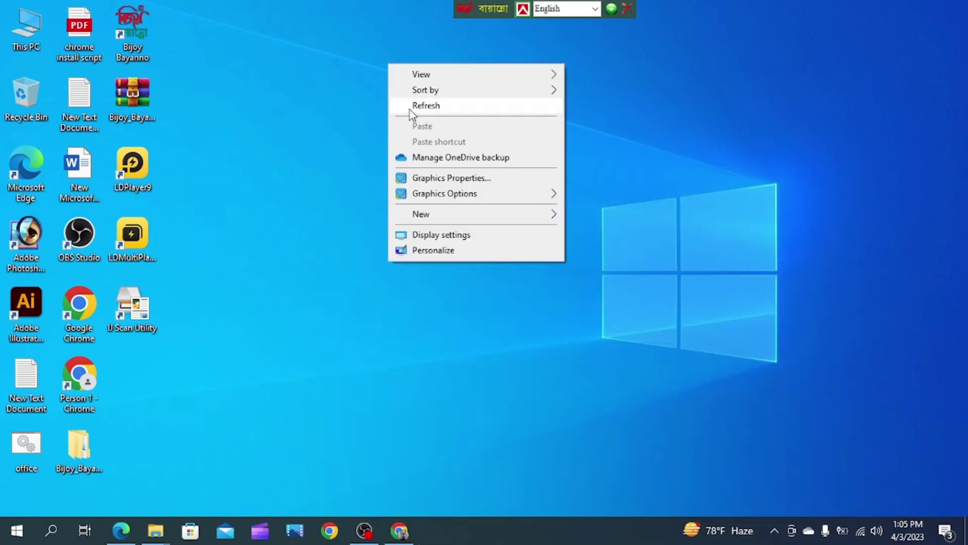
{"action": "left_click", "coordinate": [409, 107]}
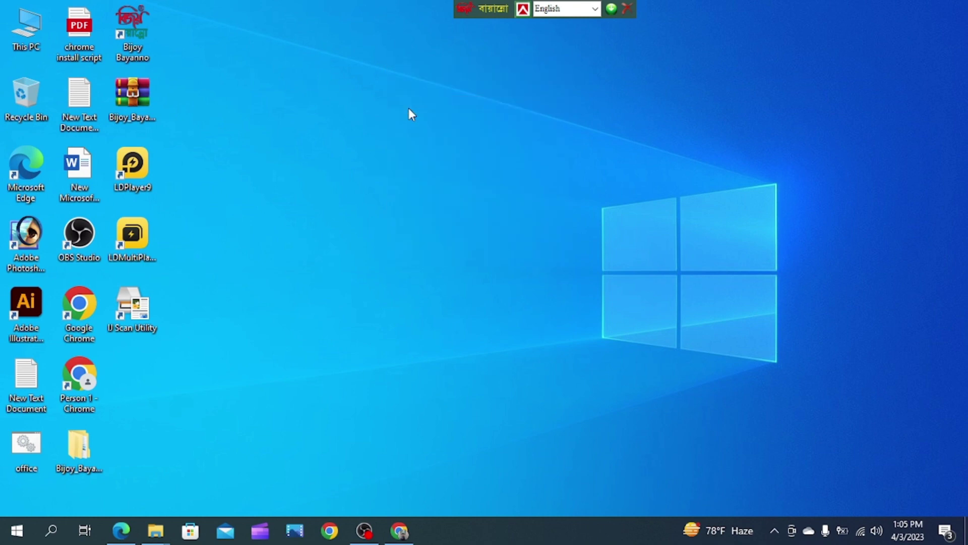